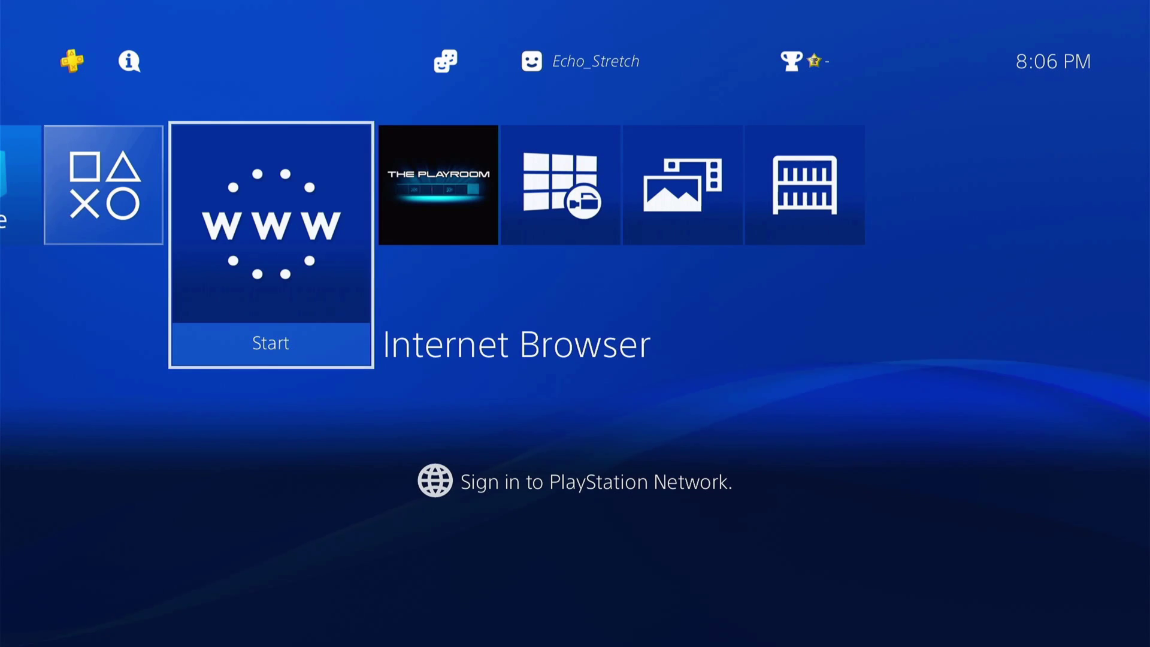
# Check the Library's All, Games and Applications lists, which show only THE PLAYROOM, then return home.
pyautogui.press('Right')
pyautogui.press('Right')
pyautogui.press('Right')
pyautogui.press('Right')
pyautogui.press('Return')
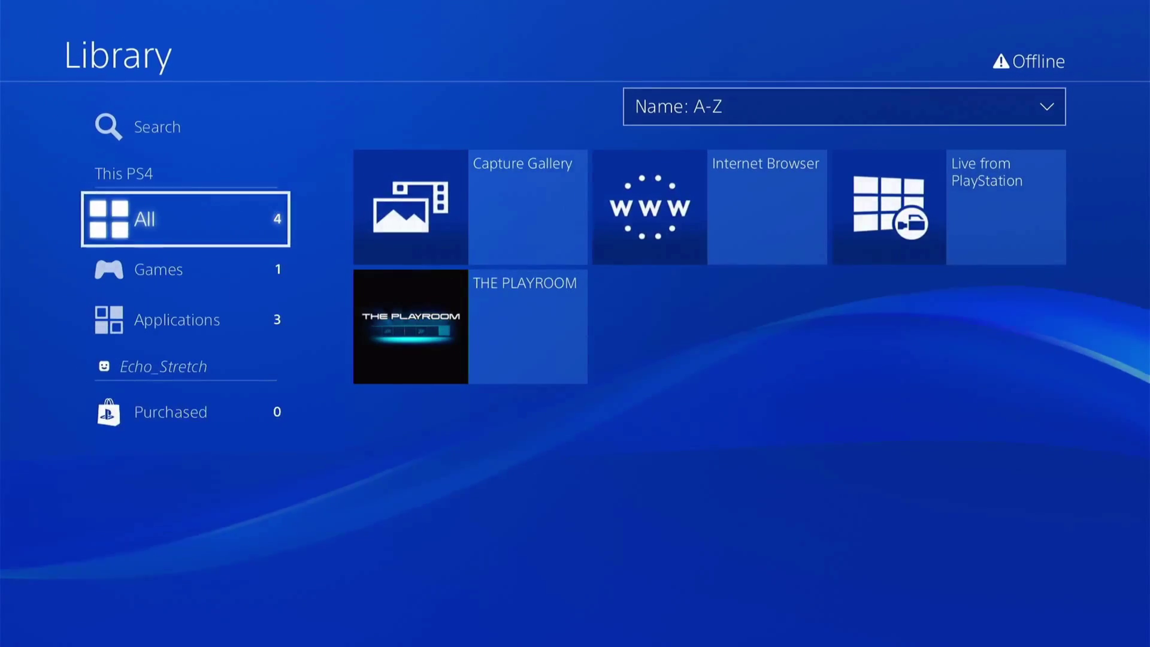
pyautogui.press('Down')
pyautogui.press('Down')
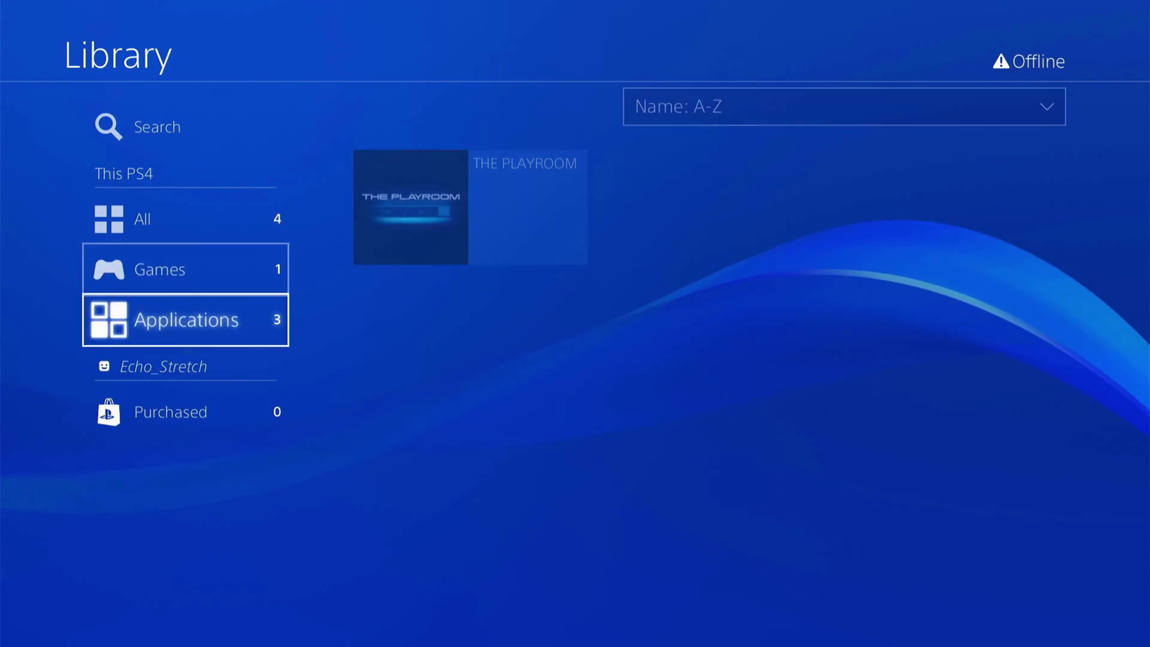
pyautogui.press('Down')
pyautogui.press('Up')
pyautogui.press('Up')
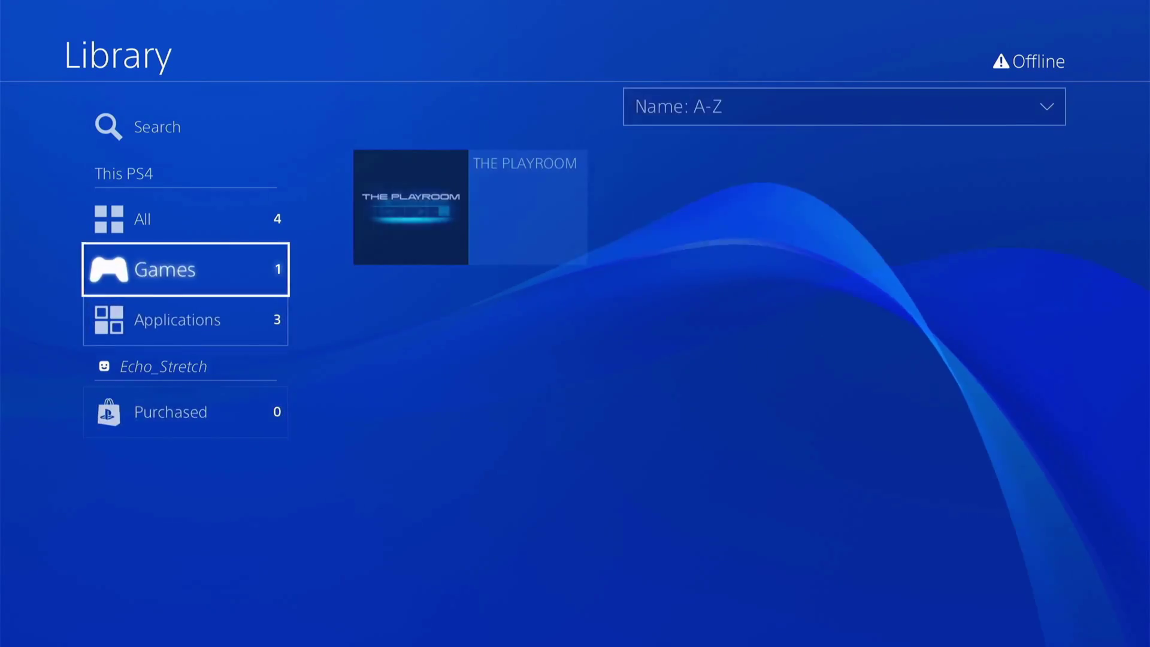
pyautogui.press('Escape')
pyautogui.press('Up')
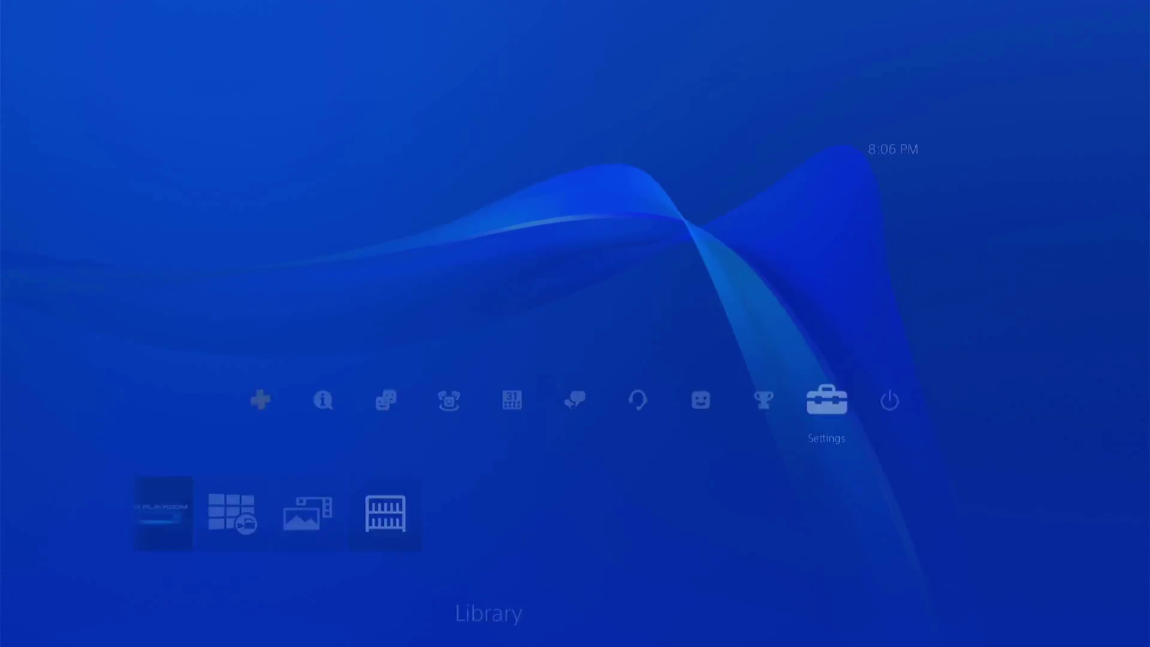
pyautogui.press('Return')
pyautogui.press('Down')
pyautogui.press('Down')
pyautogui.press('Down')
pyautogui.press('Down')
pyautogui.press('Down')
pyautogui.press('Down')
pyautogui.press('Down')
pyautogui.press('Down')
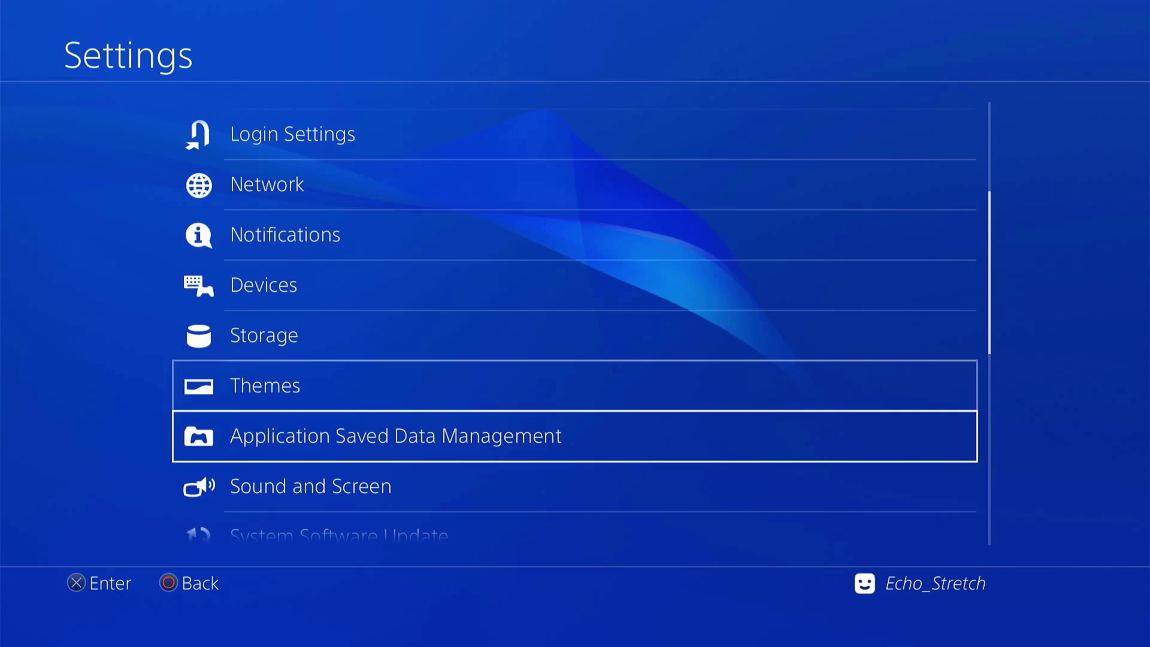
pyautogui.press('Down')
pyautogui.press('Up')
pyautogui.press('Up')
pyautogui.press('Up')
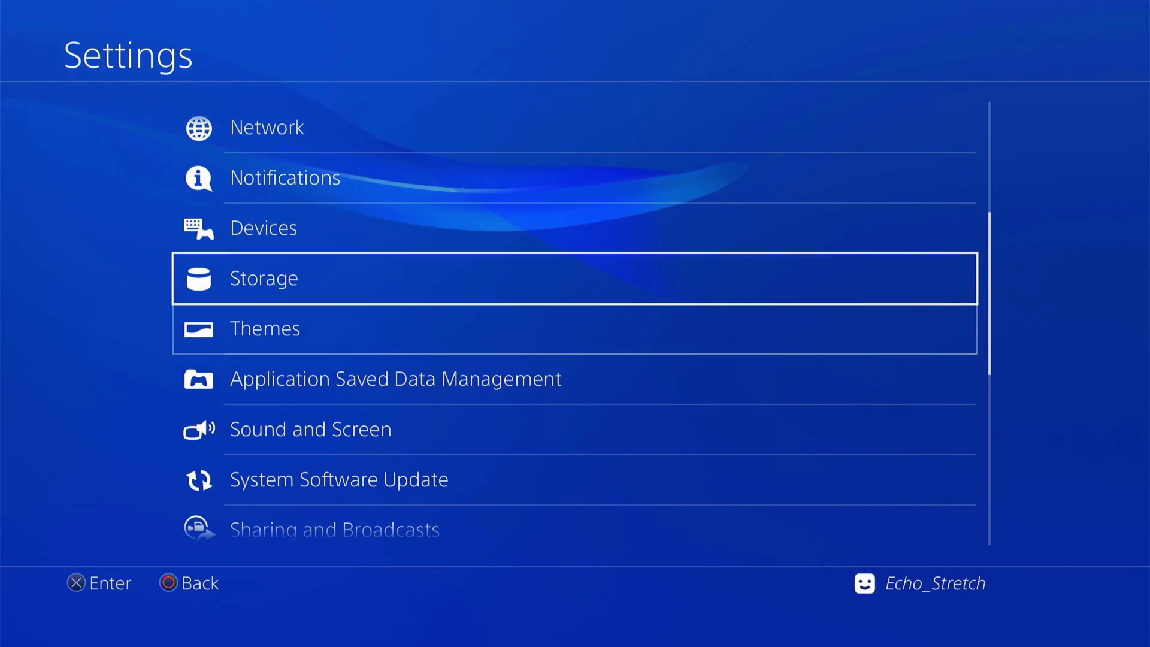
pyautogui.press('Return')
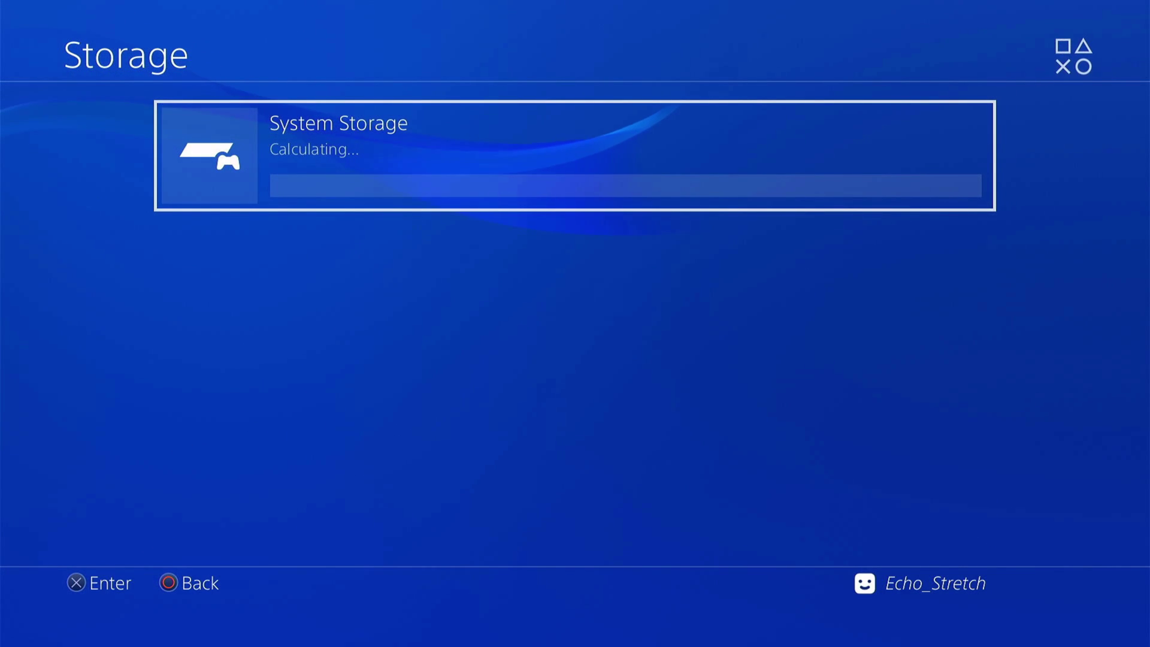
pyautogui.press('Return')
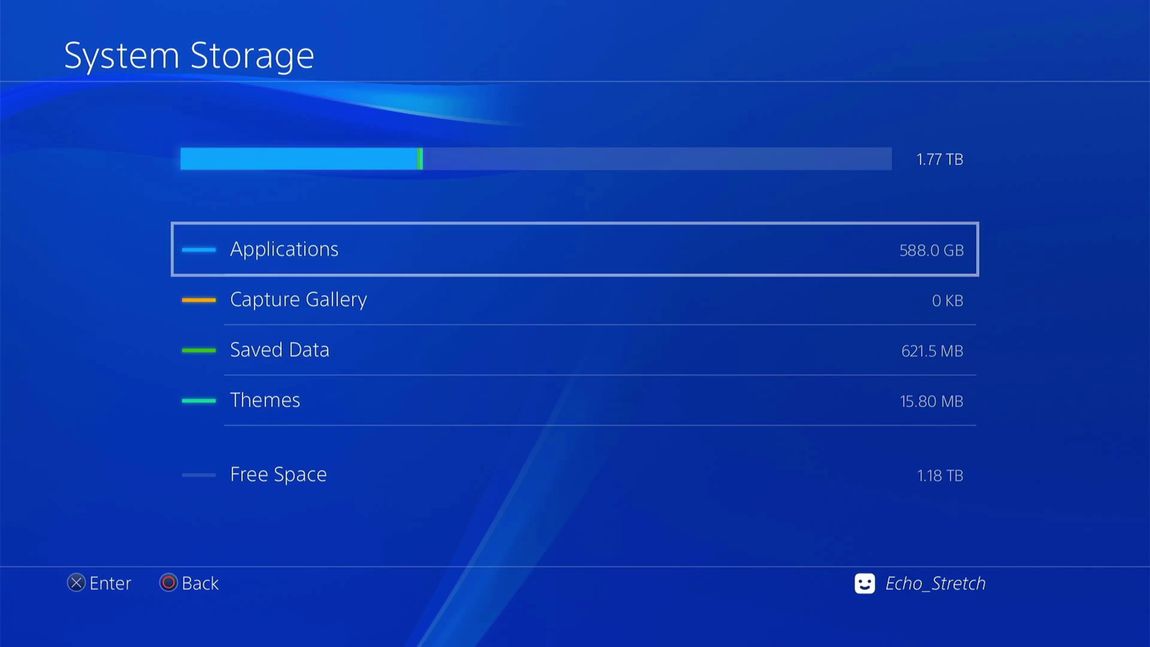
pyautogui.press('Return')
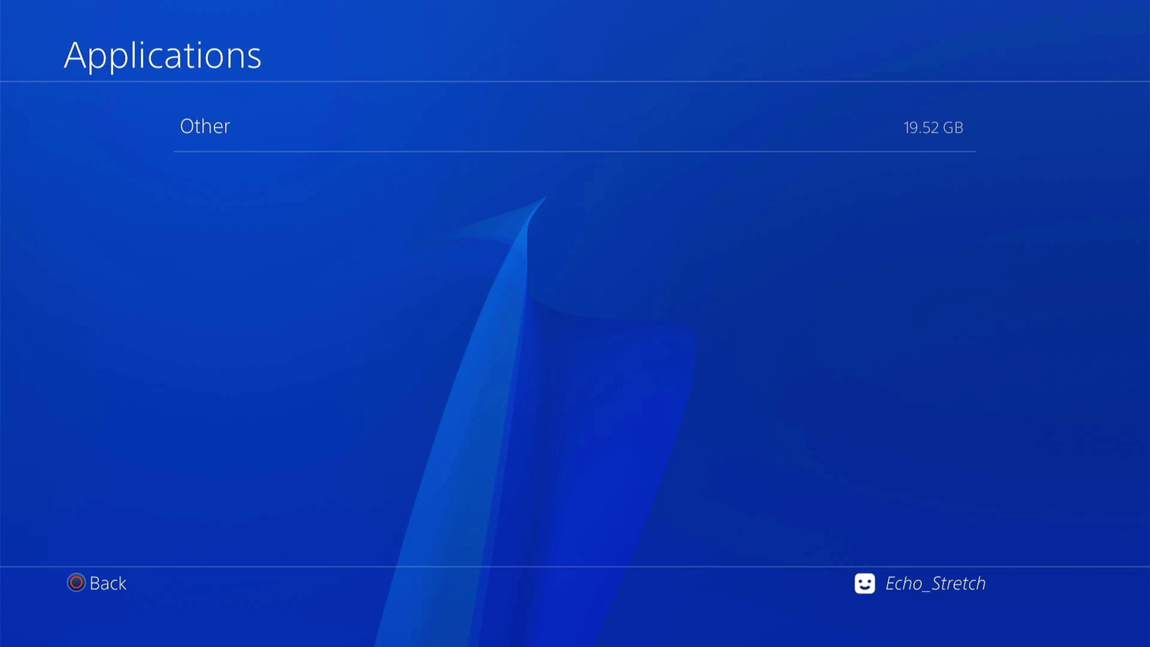
pyautogui.press('Escape')
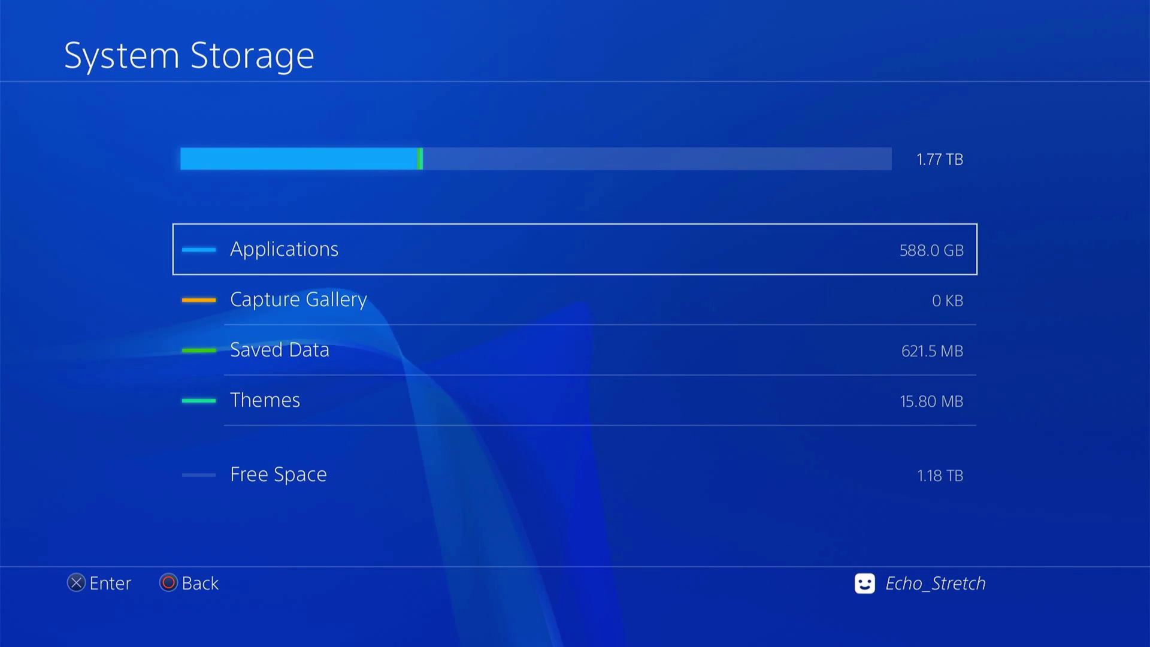
pyautogui.press('Escape')
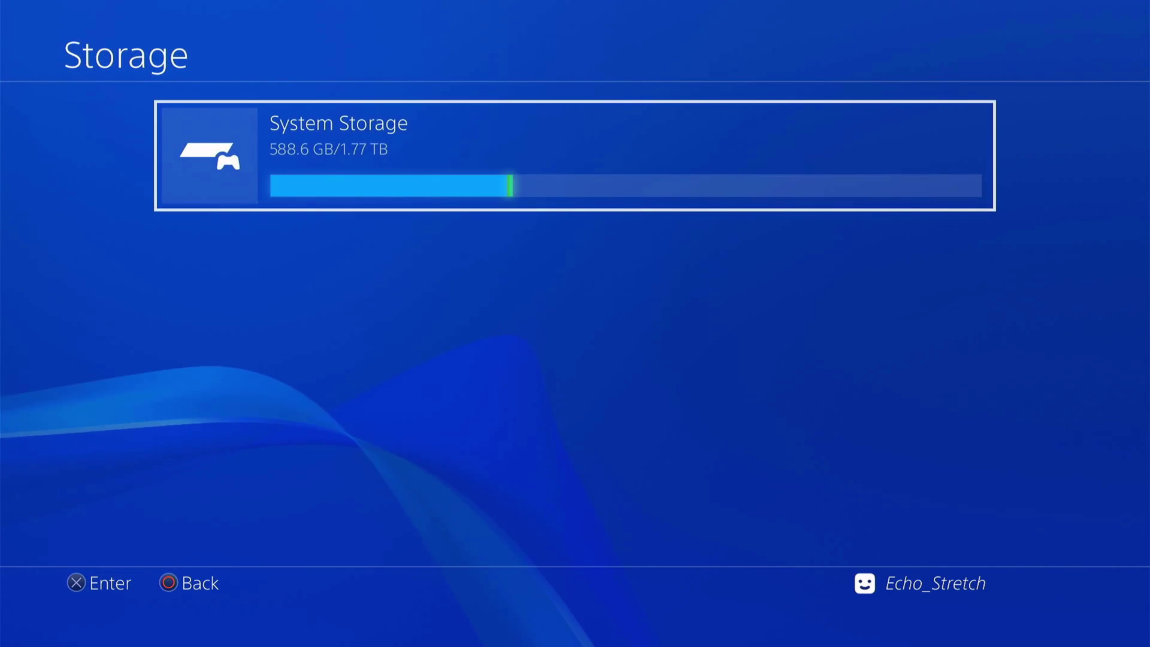
pyautogui.press('Escape')
pyautogui.press('Escape')
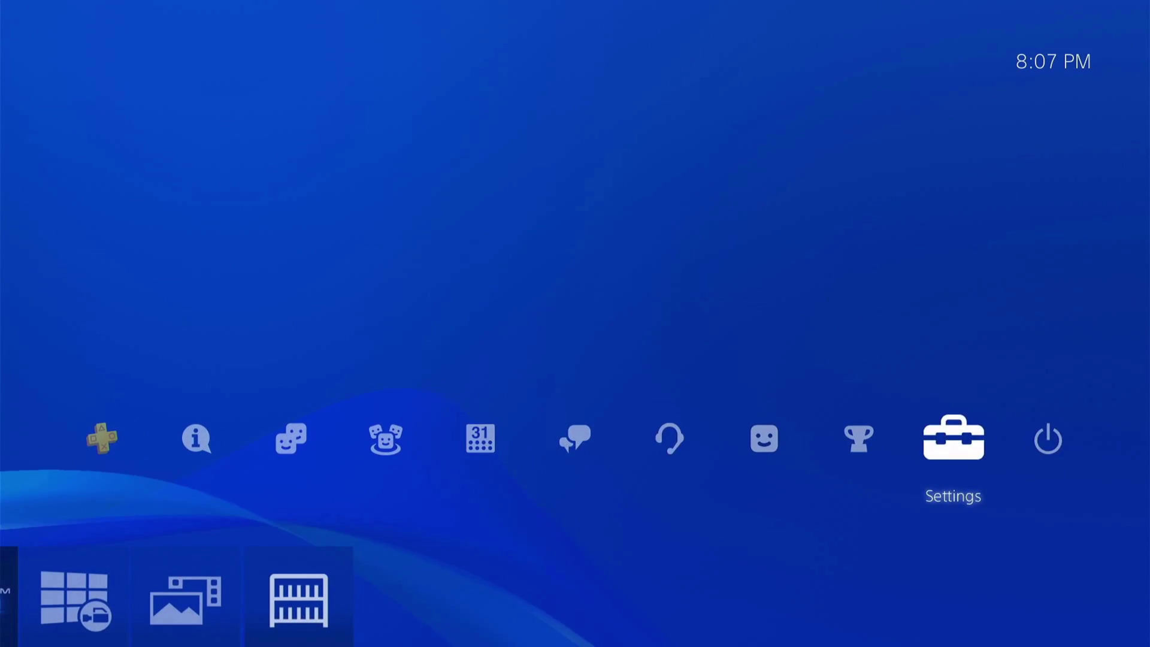
pyautogui.press('Down')
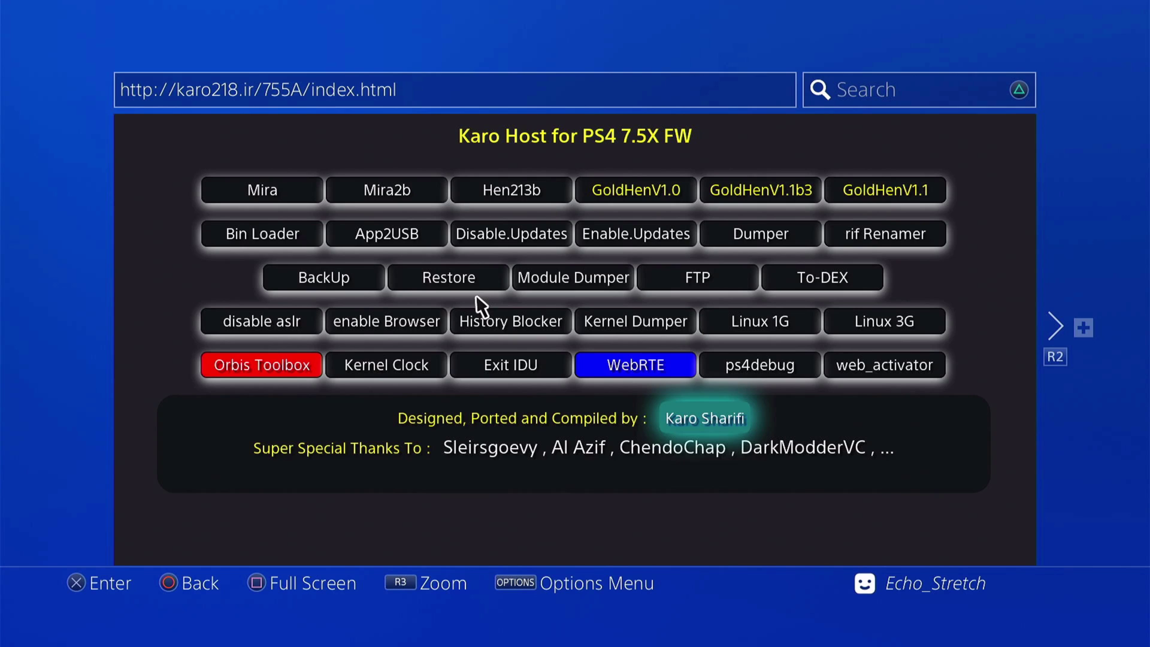
# Go to Settings > Network > View Connection Status to show the console's connection details.
pyautogui.press('super')
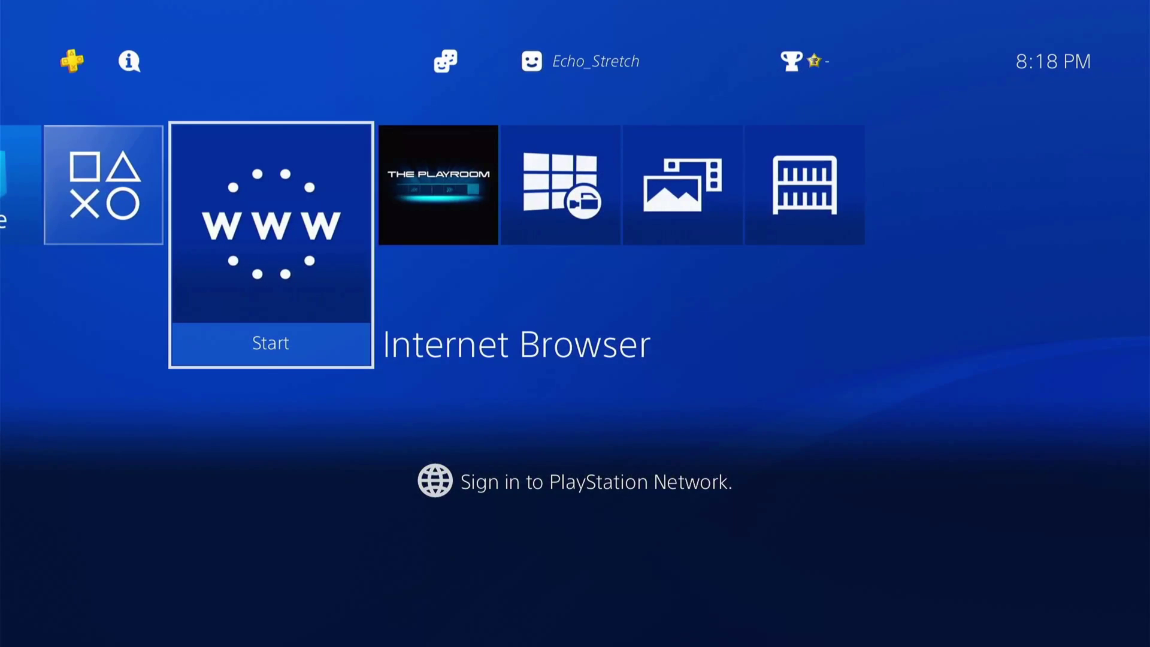
pyautogui.press('Up')
pyautogui.press('Return')
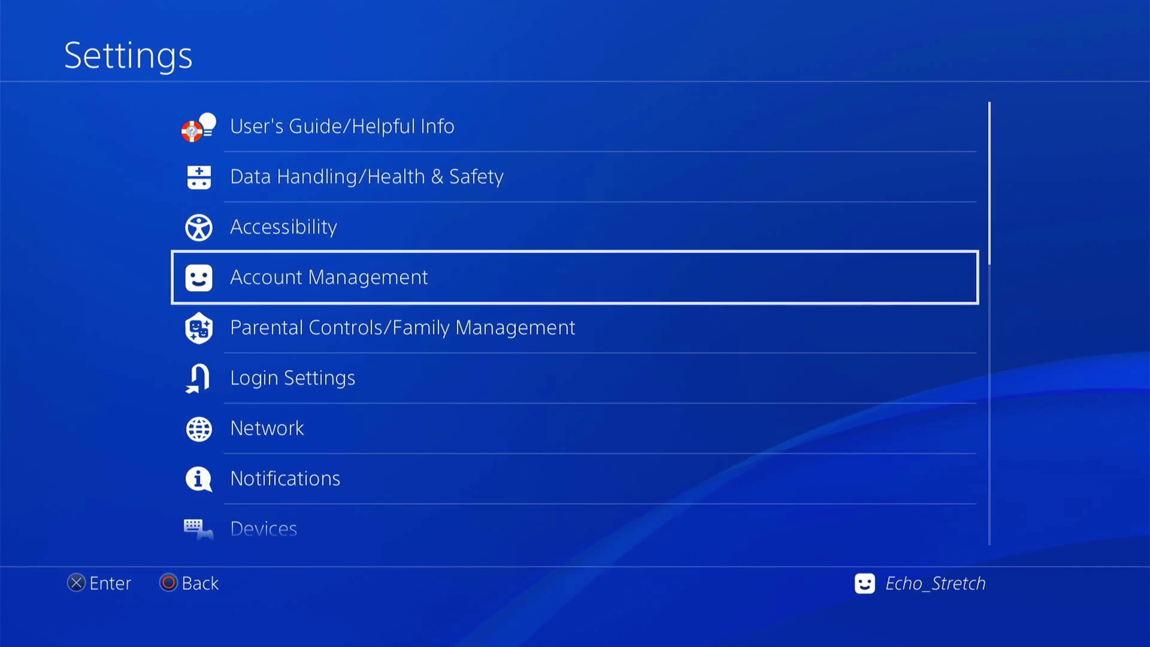
pyautogui.press('Down')
pyautogui.press('Down')
pyautogui.press('Down')
pyautogui.press('Down')
pyautogui.press('Up')
pyautogui.press('Up')
pyautogui.press('Return')
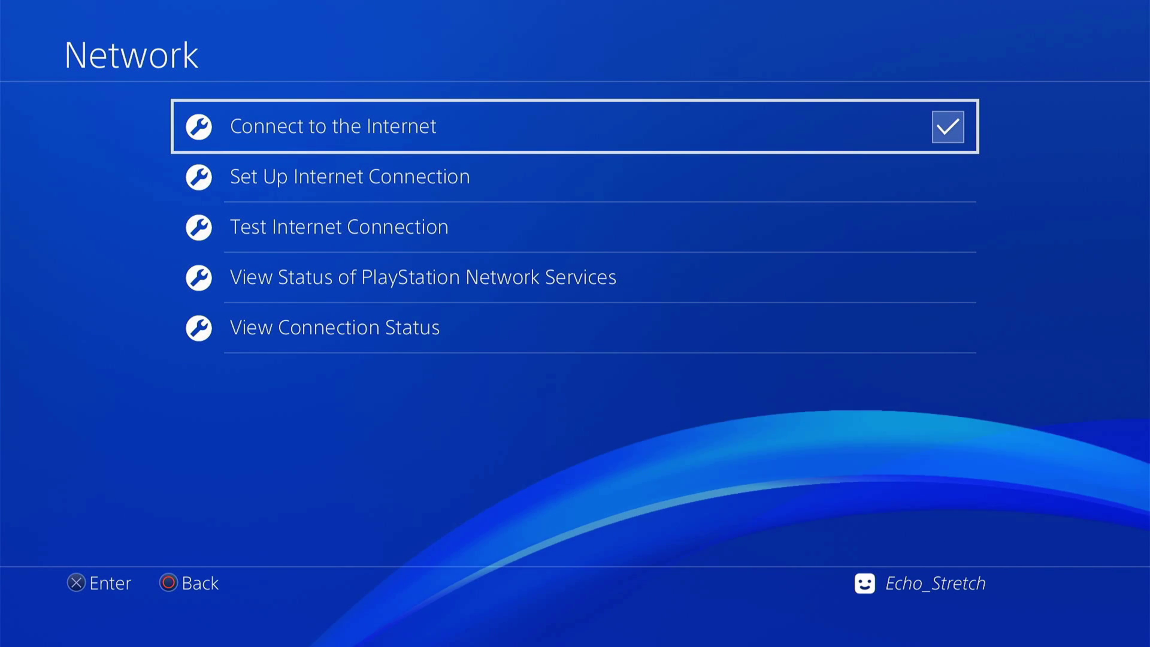
pyautogui.press('Down')
pyautogui.press('Down')
pyautogui.press('Down')
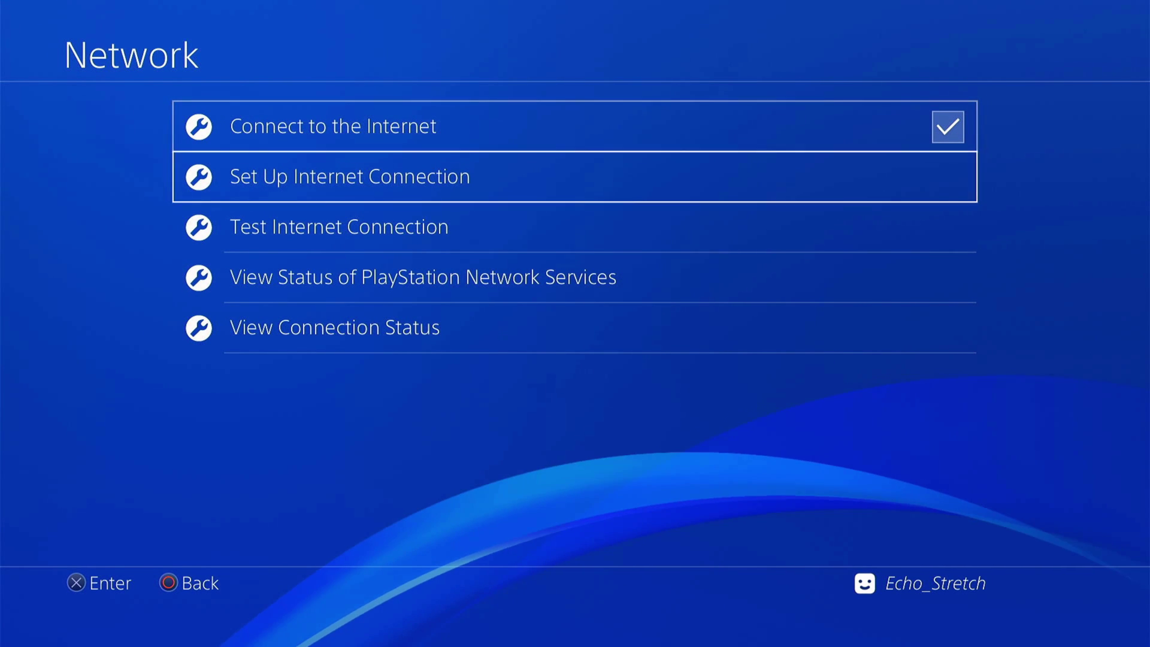
pyautogui.press('Down')
pyautogui.press('Return')
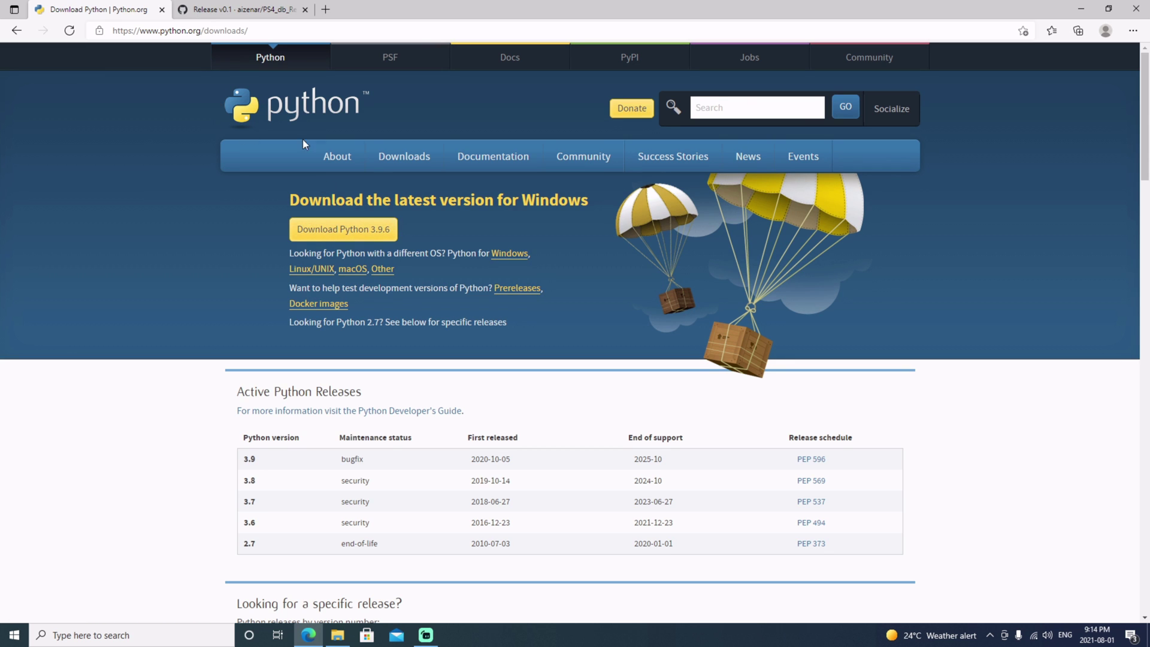
# Show the GitHub 'Release v0.1' page for PS4_db_Rebuilder_EXT, then minimize Edge.
pyautogui.click(242, 16)
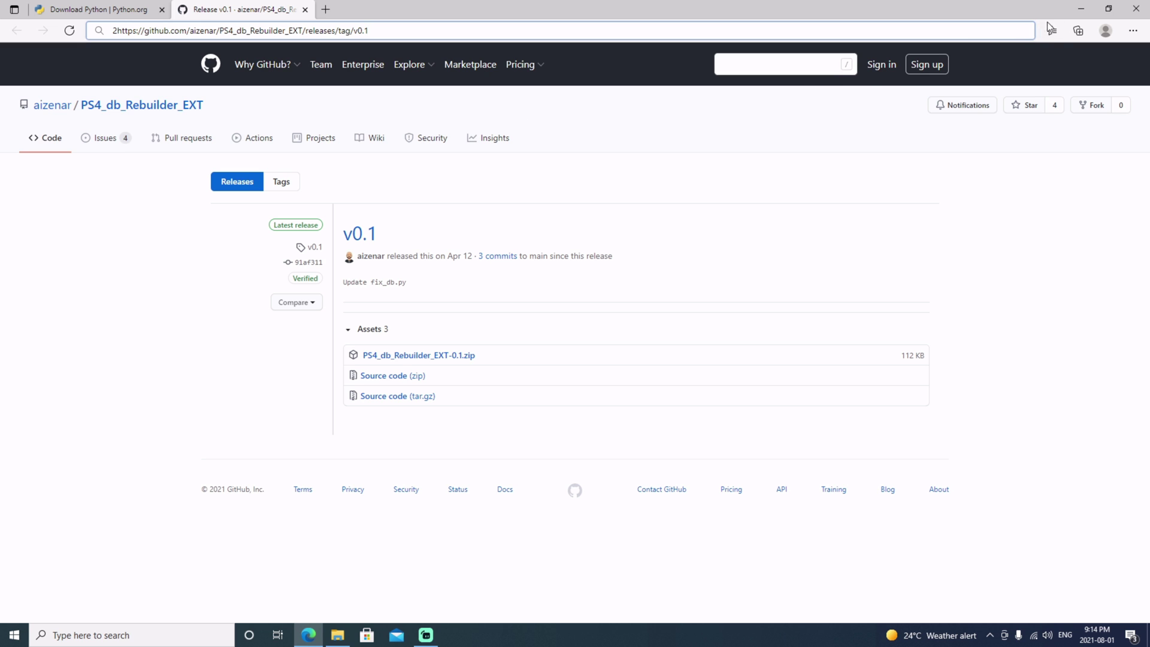
pyautogui.click(1081, 9)
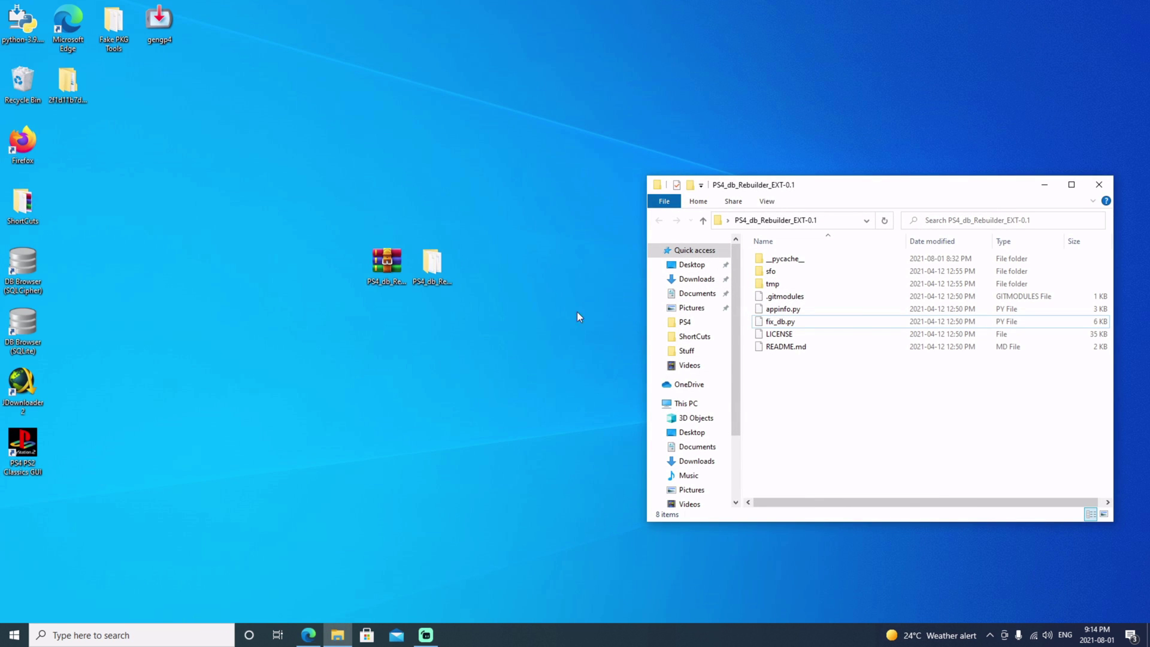
# Select fix_db.py and replace the folder path in the address bar with 'powershell'.
pyautogui.click(784, 325)
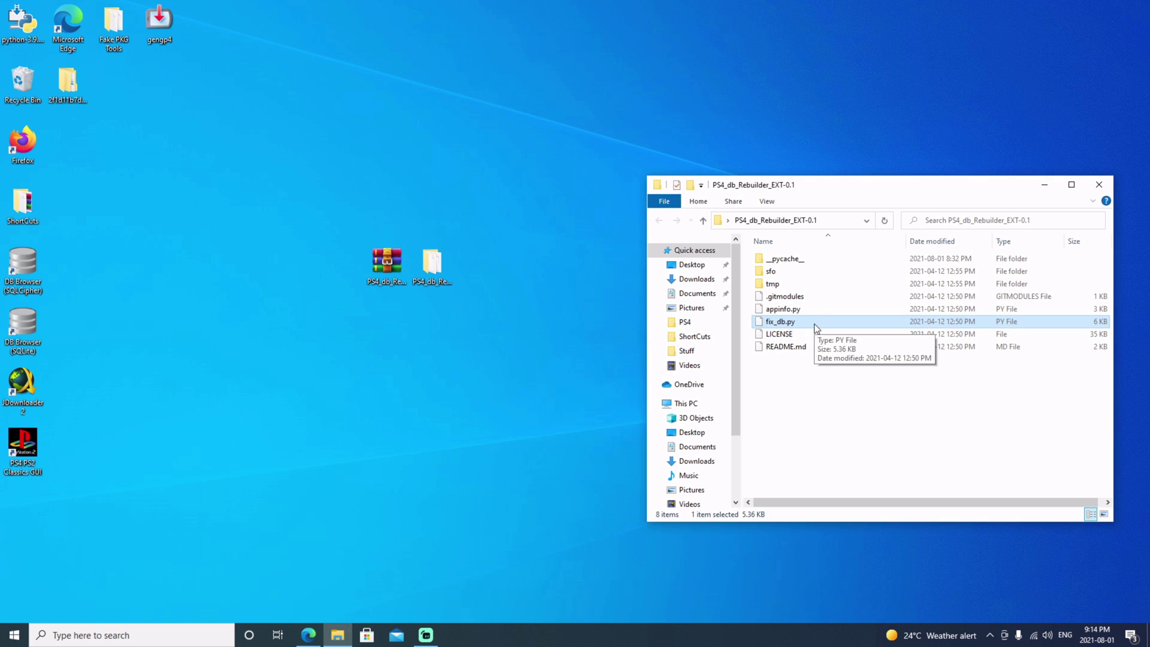
pyautogui.click(832, 221)
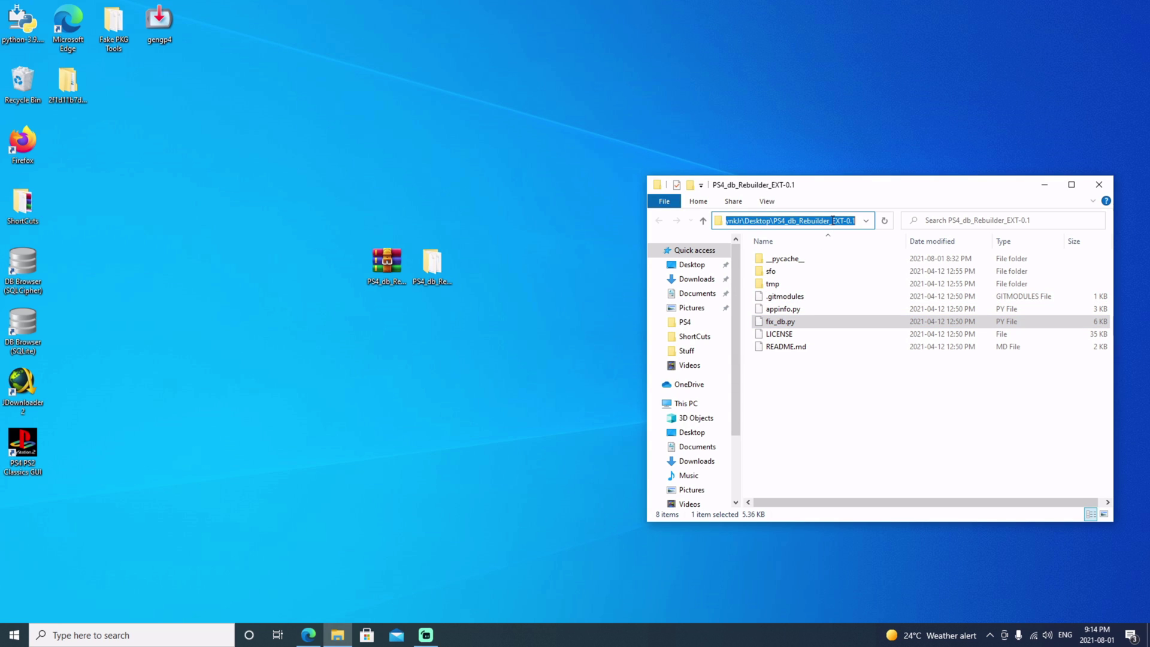
pyautogui.press('BackSpace')
pyautogui.write('powe')
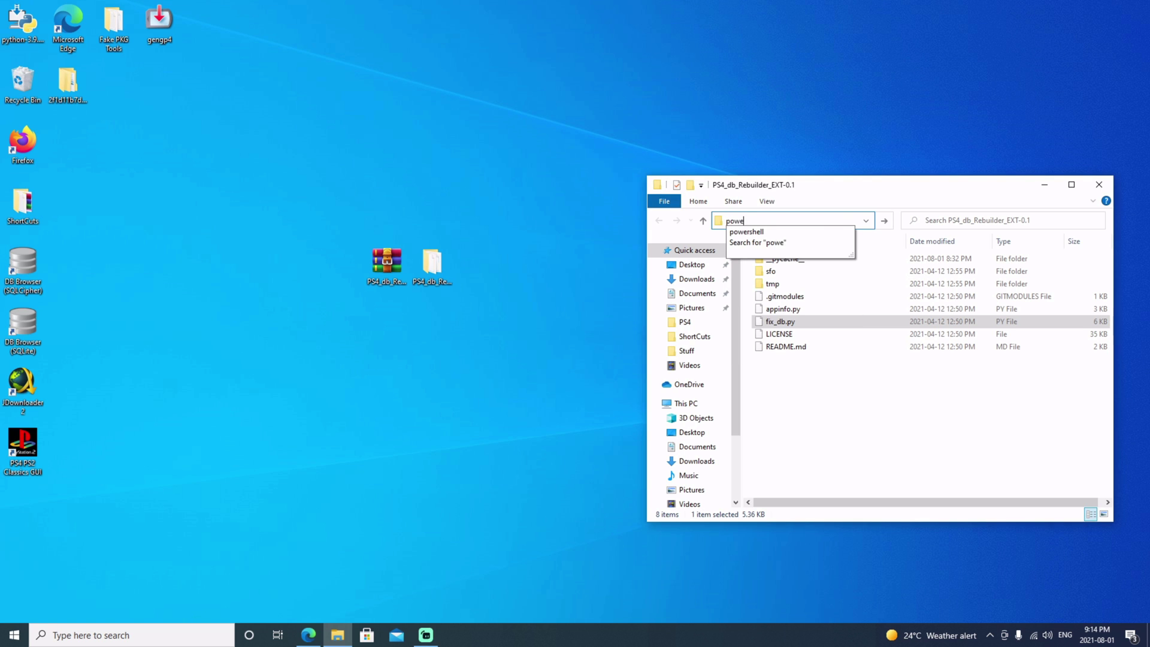
pyautogui.write('rshell')
# Launch PowerShell in the rebuilder folder and move its window aside while fix_db.py runs.
pyautogui.press('Return')
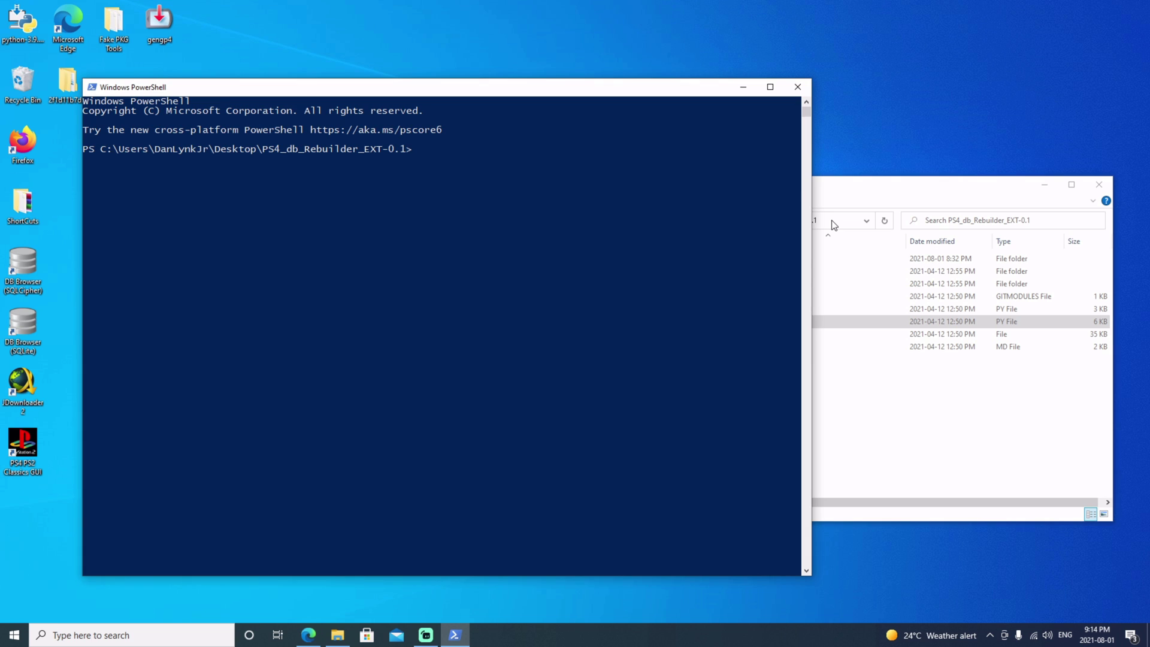
pyautogui.moveTo(579, 94); pyautogui.dragTo(500, 98)
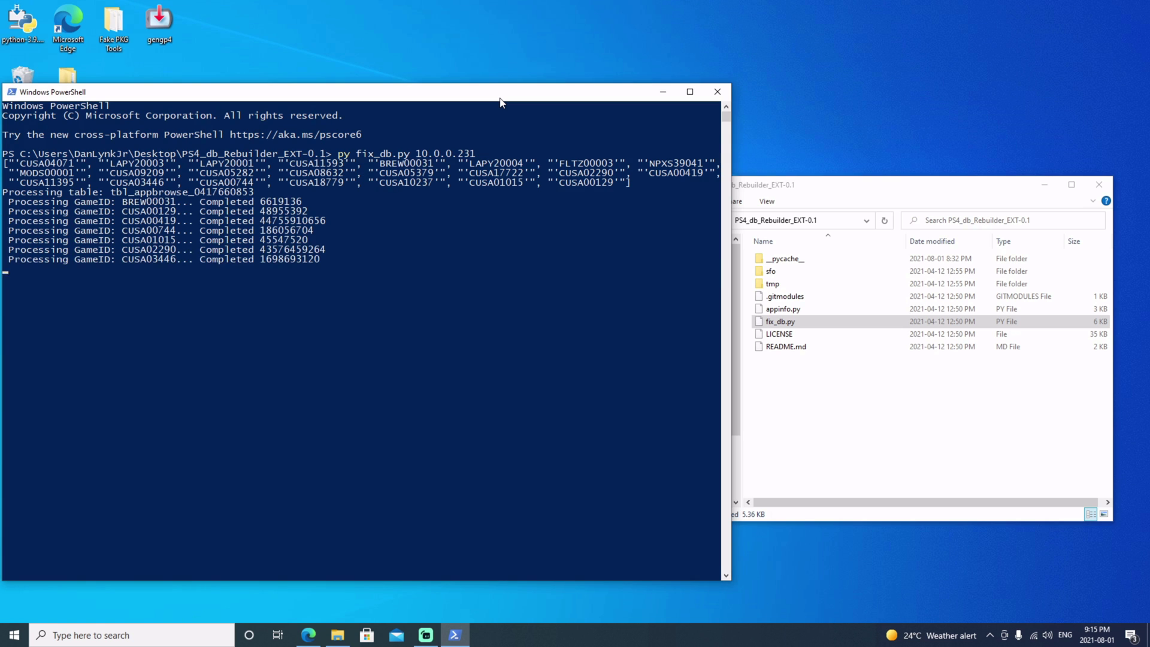
pyautogui.moveTo(502, 102); pyautogui.dragTo(561, 109)
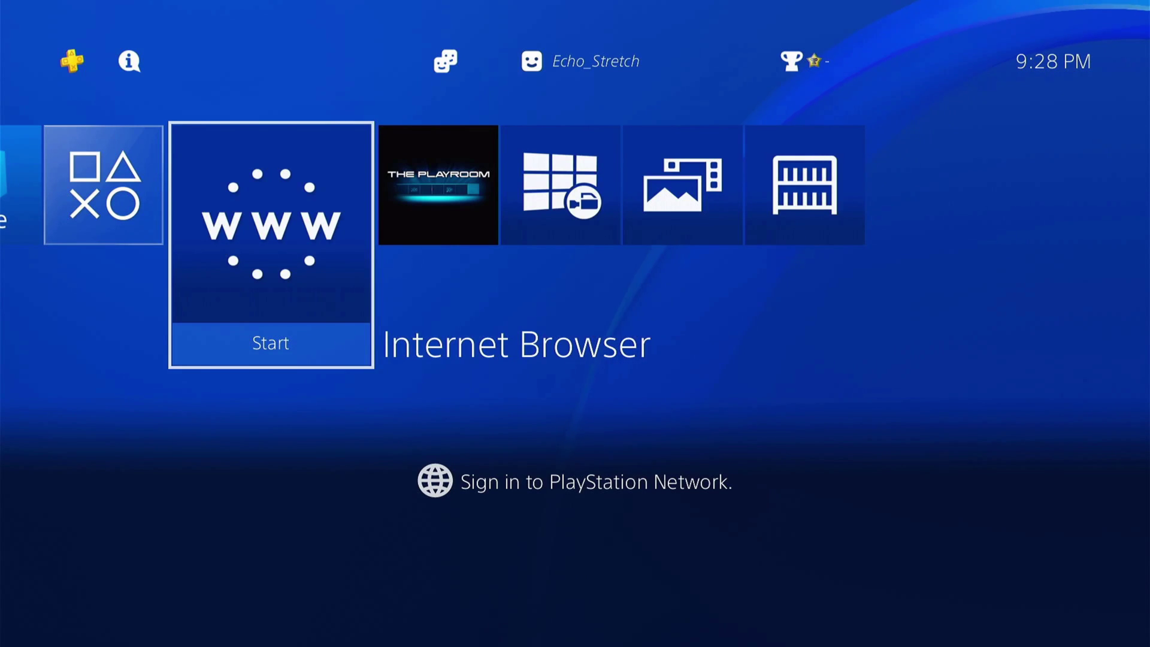
pyautogui.press('Right')
pyautogui.press('Right')
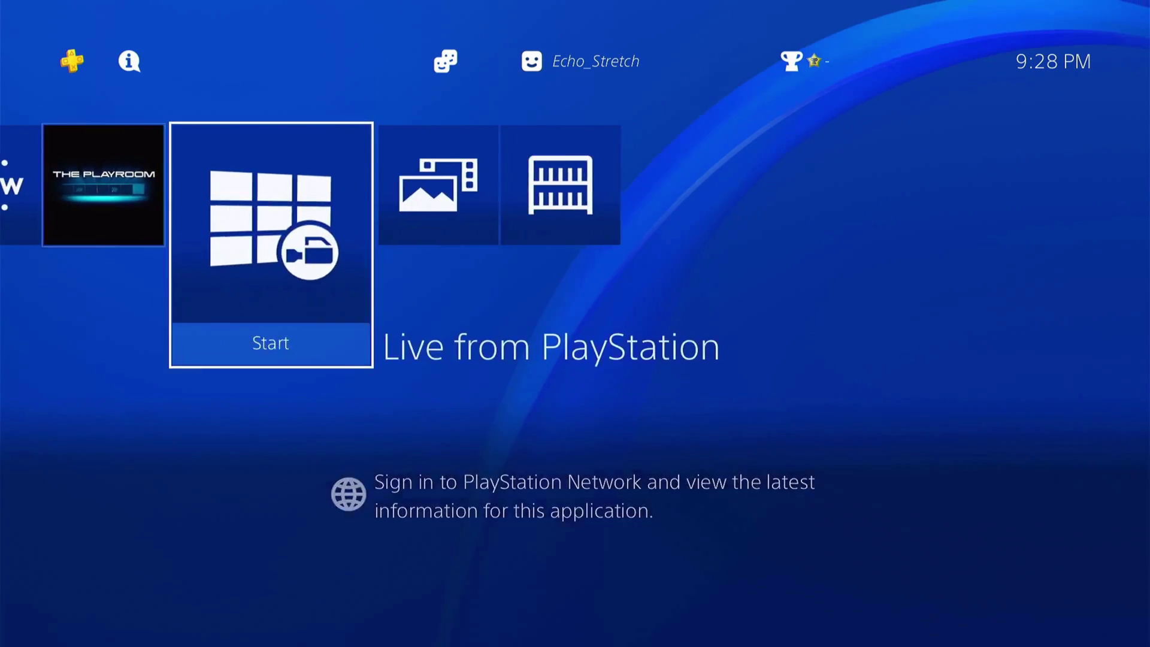
pyautogui.press('Right')
pyautogui.press('Right')
pyautogui.press('Return')
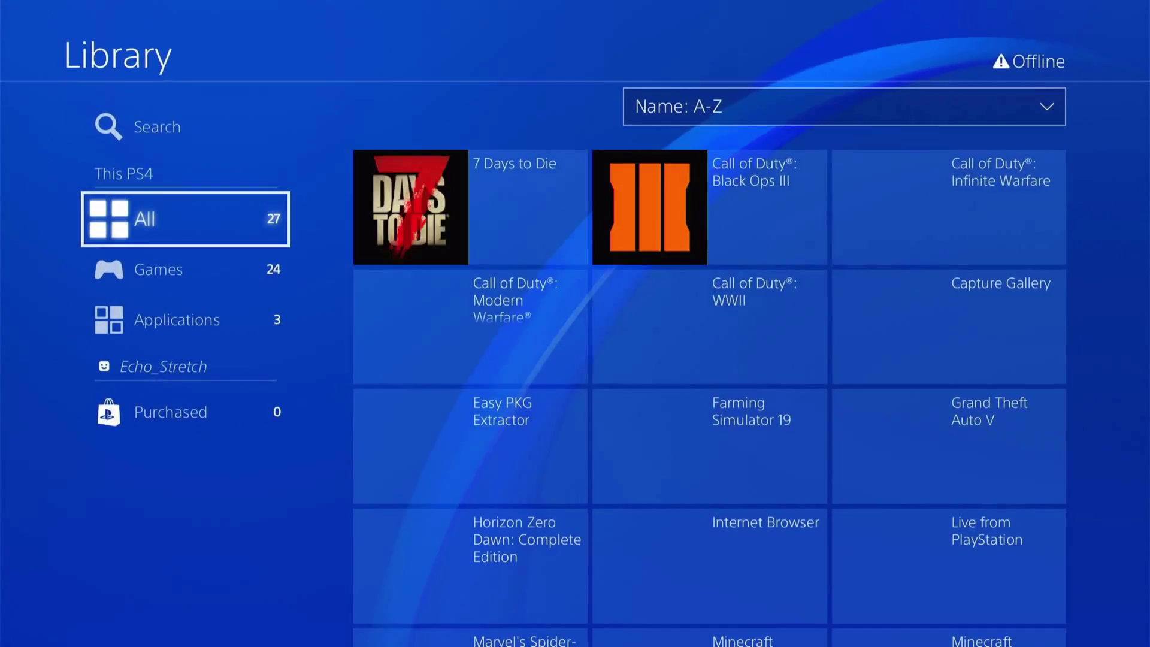
pyautogui.press('Down')
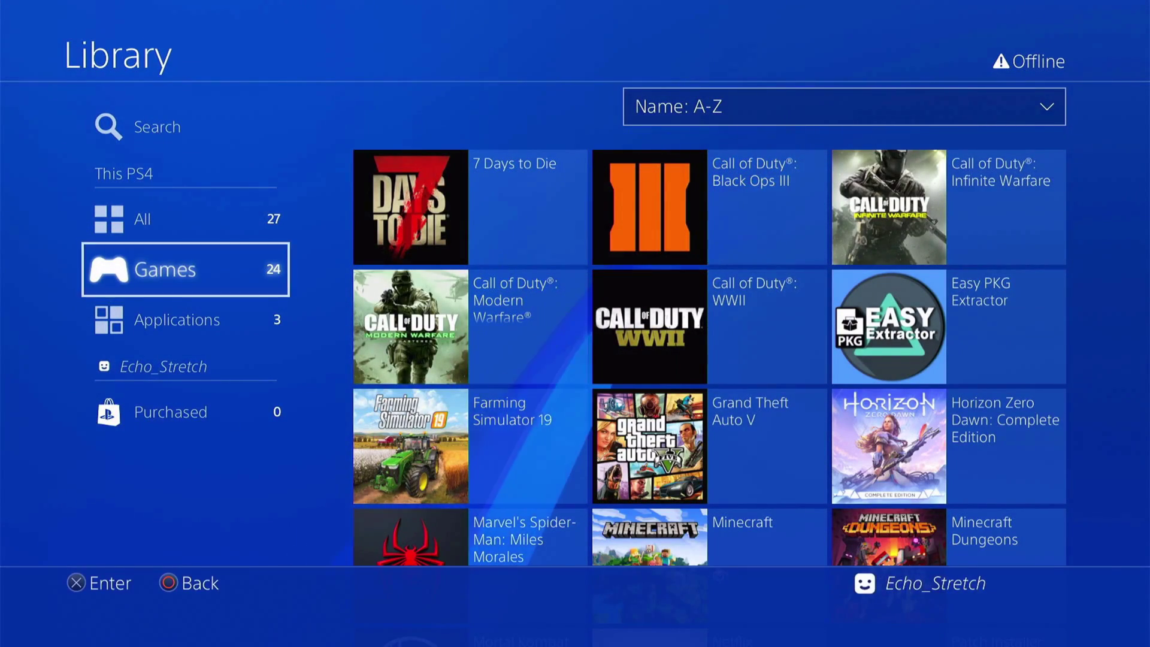
pyautogui.press('Escape')
pyautogui.press('Left')
pyautogui.press('Left')
pyautogui.press('Left')
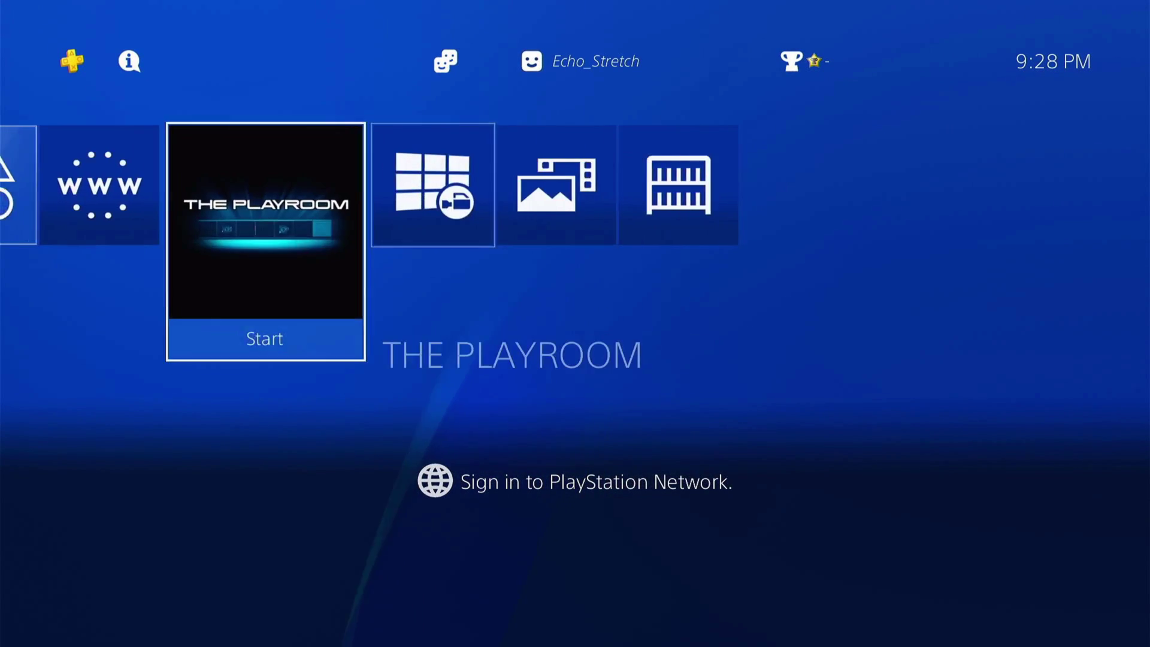
pyautogui.press('Left')
pyautogui.press('Left')
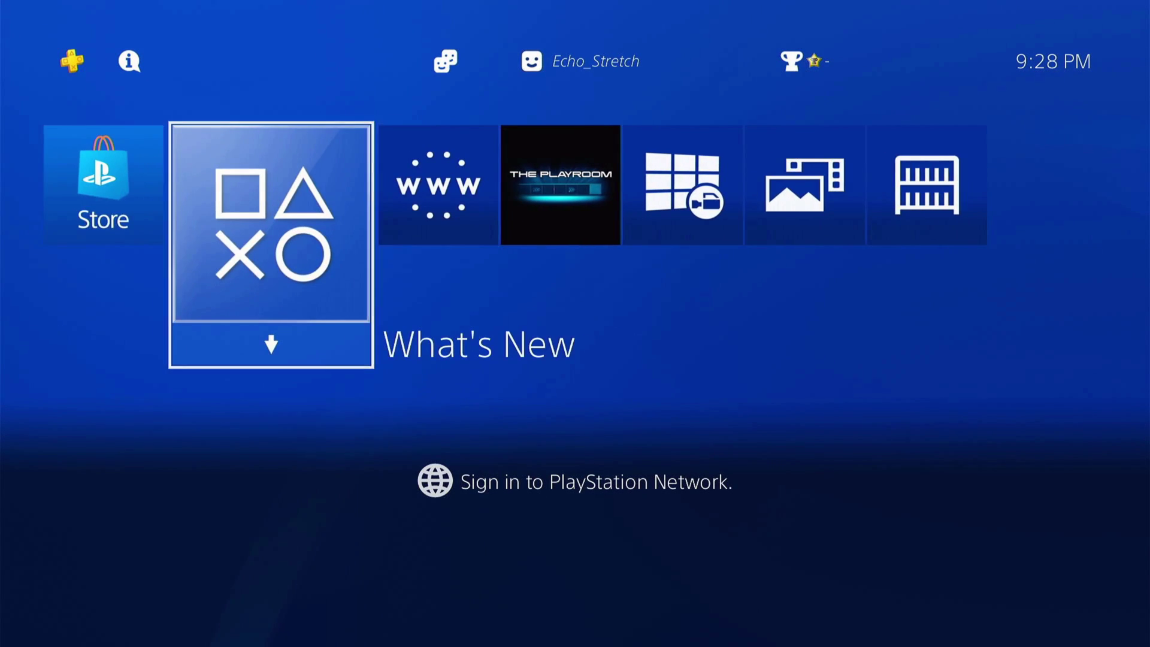
pyautogui.press('Left')
pyautogui.press('Right')
pyautogui.press('Right')
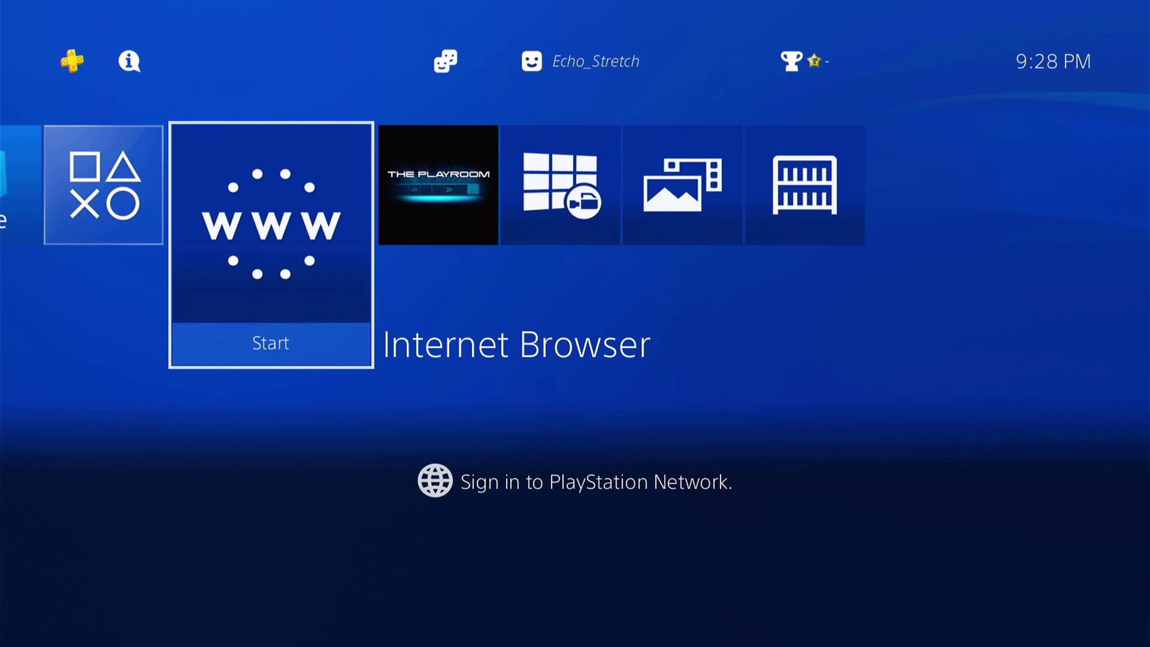
# Launch the Internet Browser, return home, and browse left through rebuilt tiles like UNO and The Sims 4.
pyautogui.press('Return')
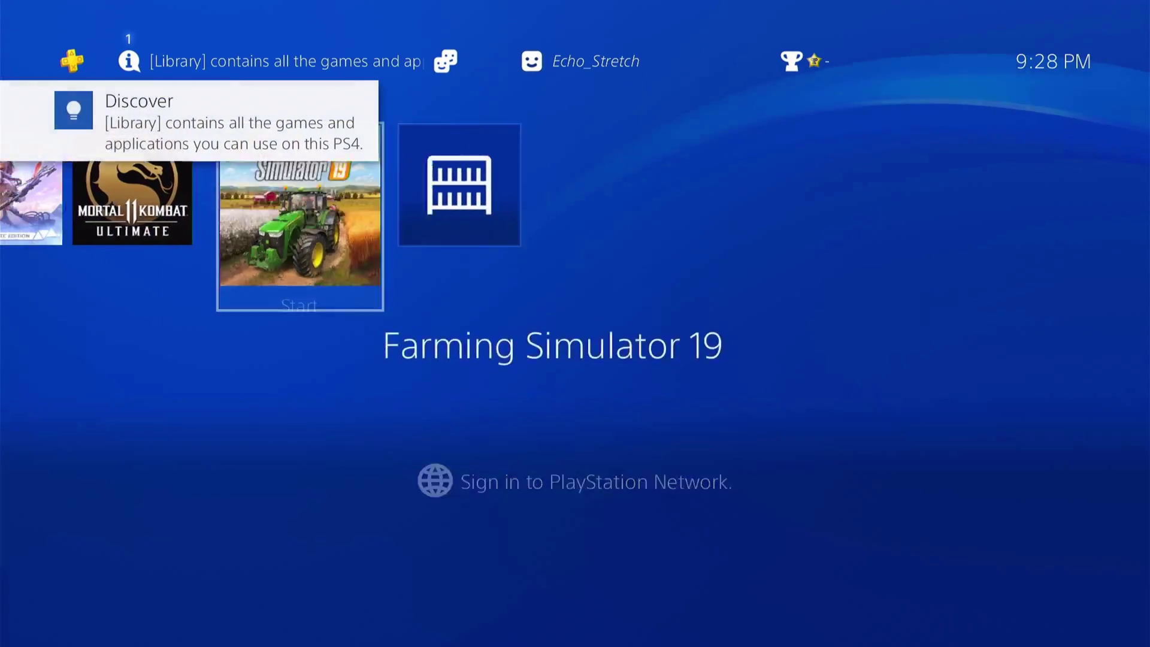
pyautogui.press('Left')
pyautogui.press('Left')
pyautogui.press('Left')
pyautogui.press('Left')
pyautogui.press('Left')
pyautogui.press('Left')
pyautogui.press('Left')
pyautogui.press('Left')
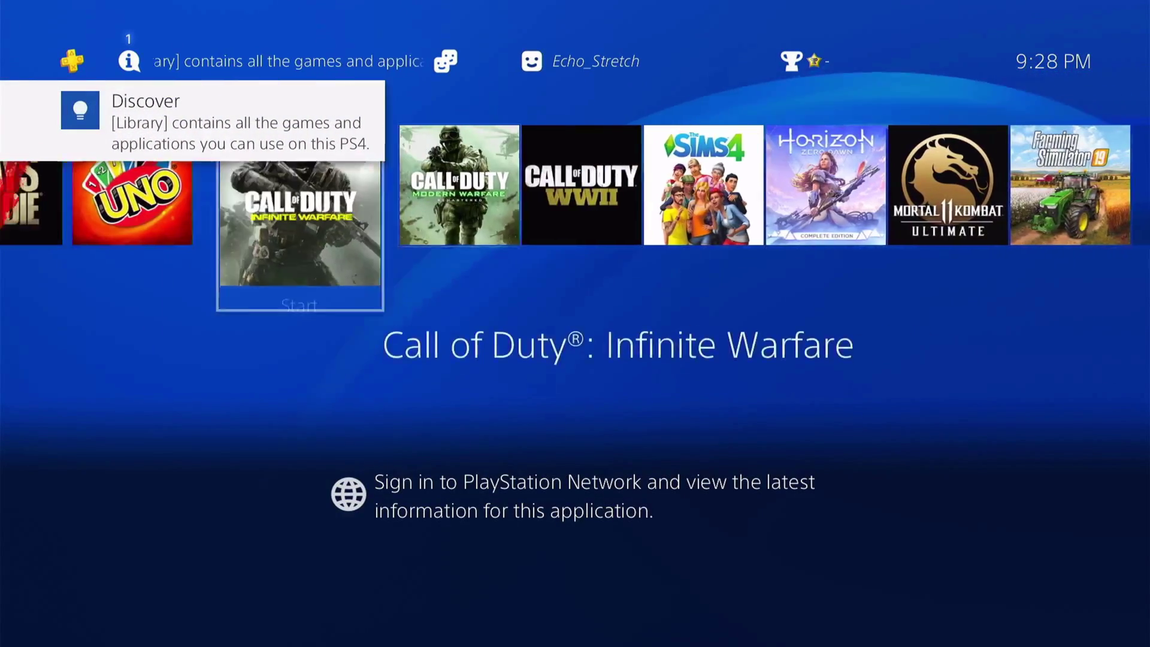
pyautogui.press('Left')
pyautogui.press('Left')
pyautogui.press('Left')
pyautogui.press('Left')
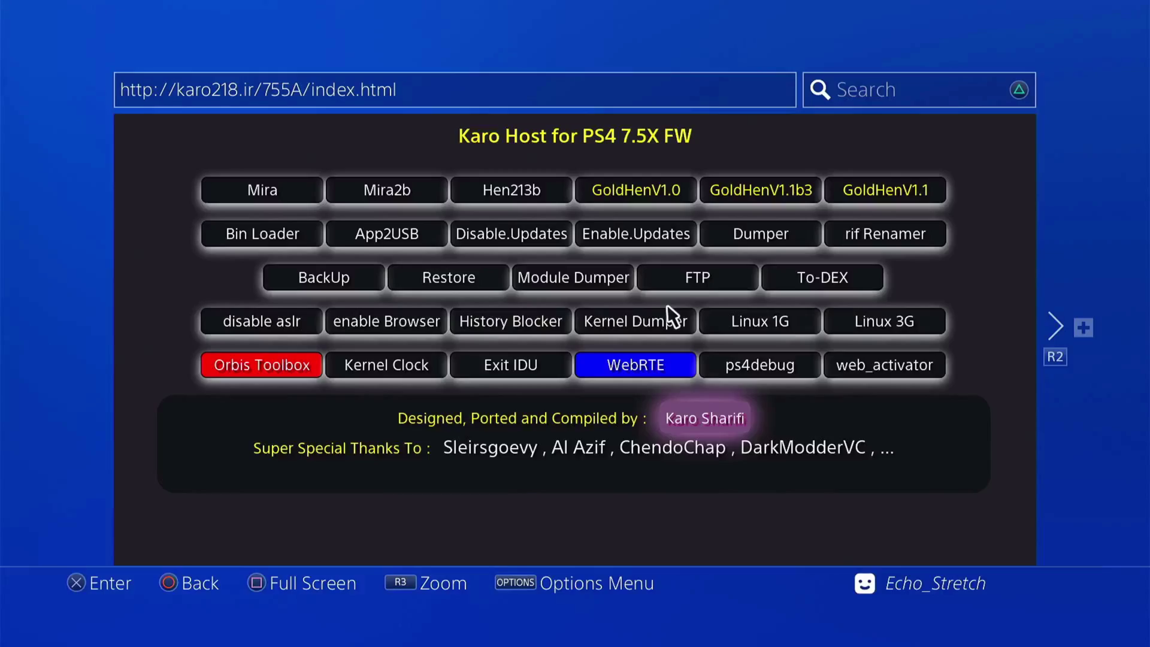
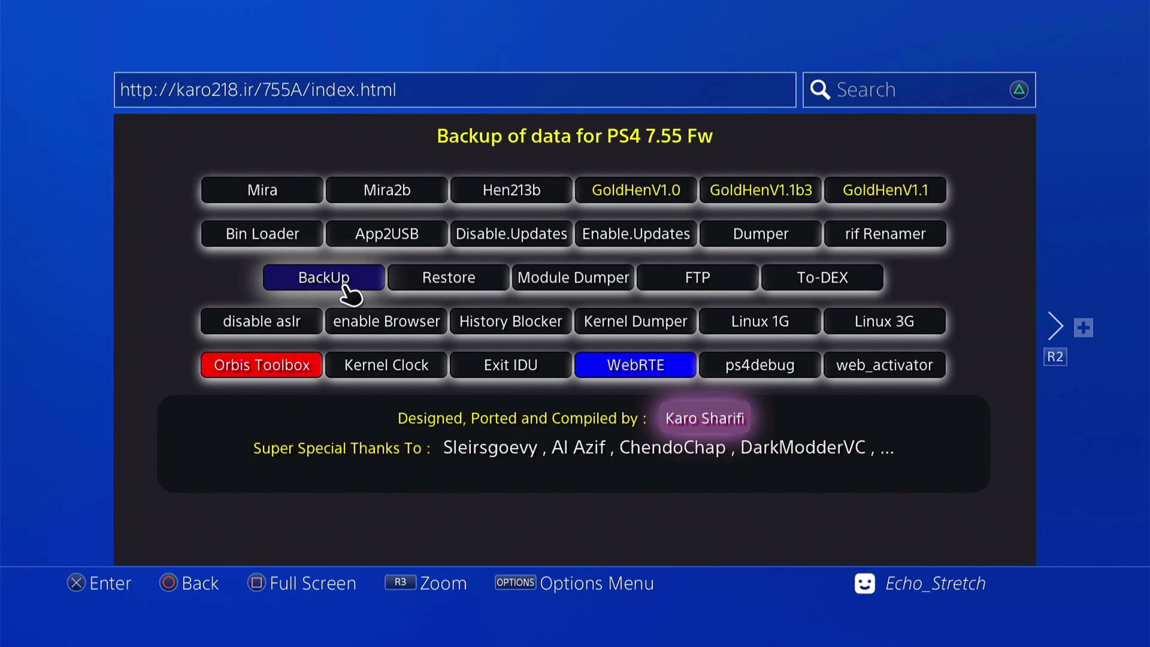
# Run the BackUp payload from the 7.55 exploit host page and let it start loading.
pyautogui.click(344, 285)
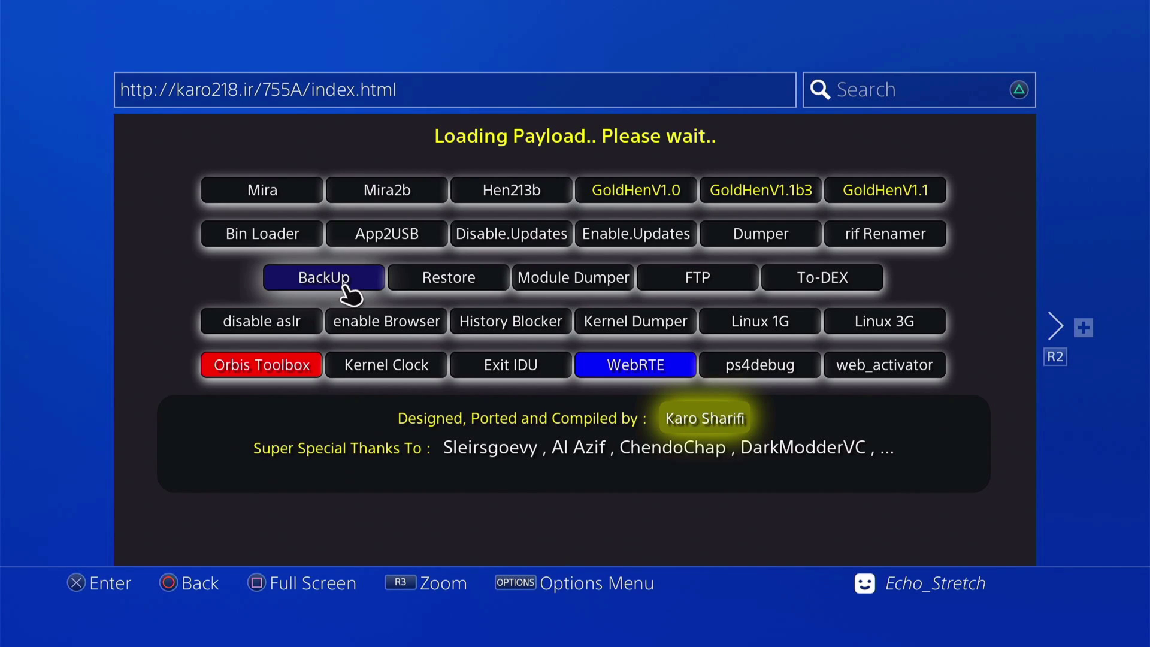